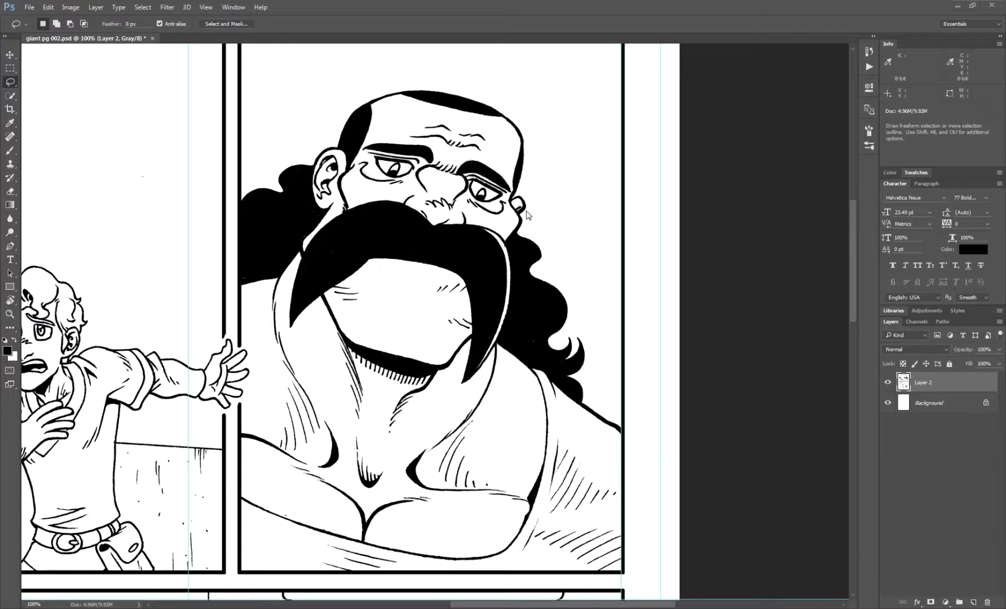
- View the Giant color key reference document, then return to the comic page
key(ctrl+Tab)
drag(110, 137, 409, 182)
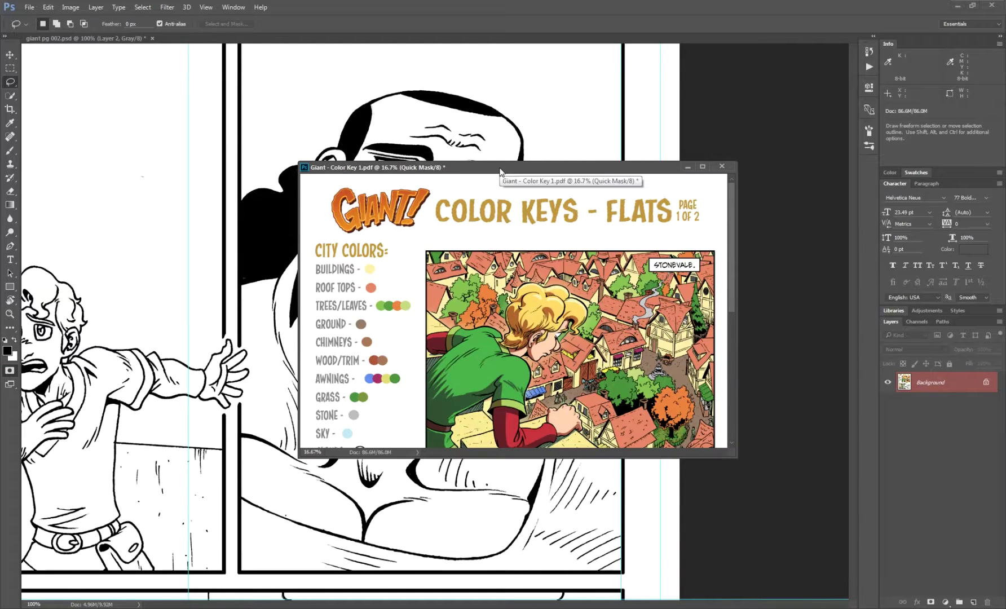
key(ctrl+Tab)
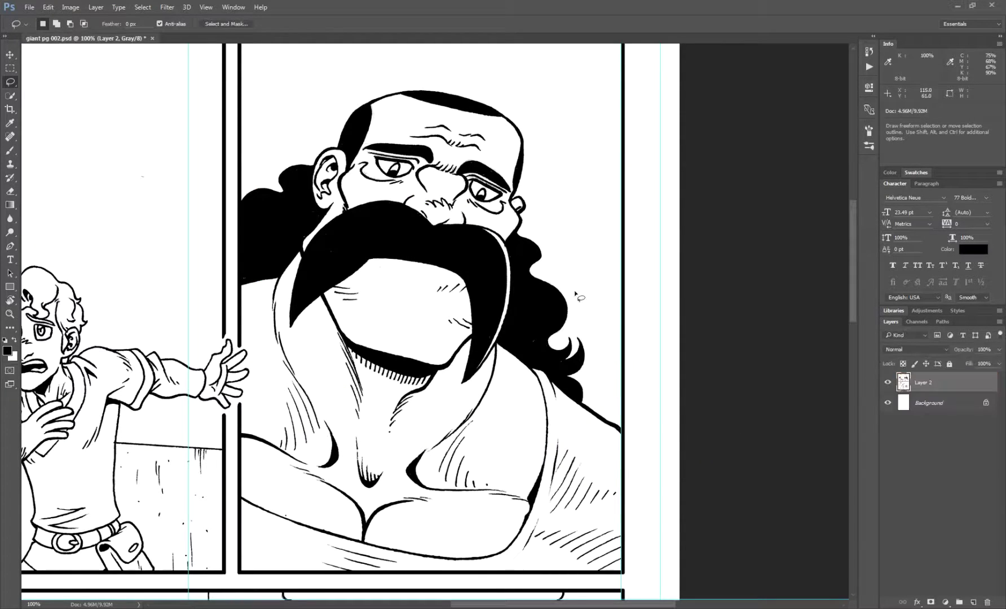
- Check the line art on Layer 2 by hiding and showing it again
key(ctrl+minus)
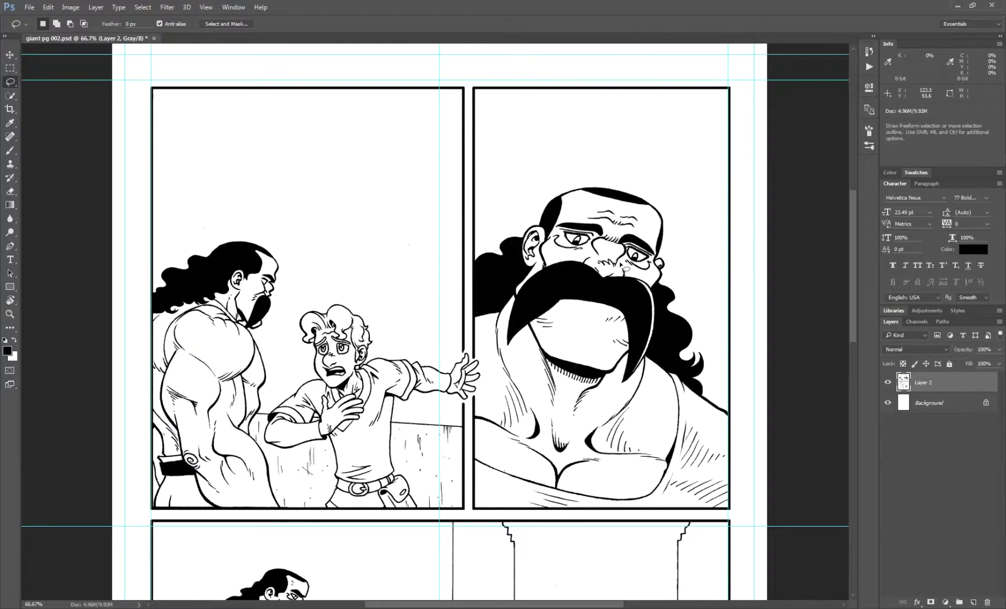
click(888, 382)
click(888, 383)
key(ctrl+plus)
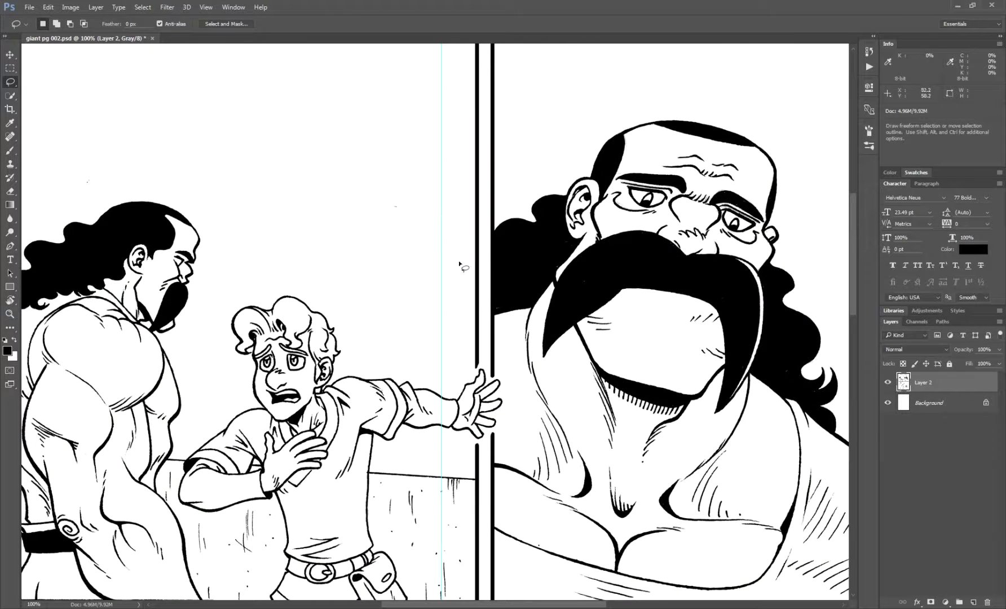
key(ctrl+minus)
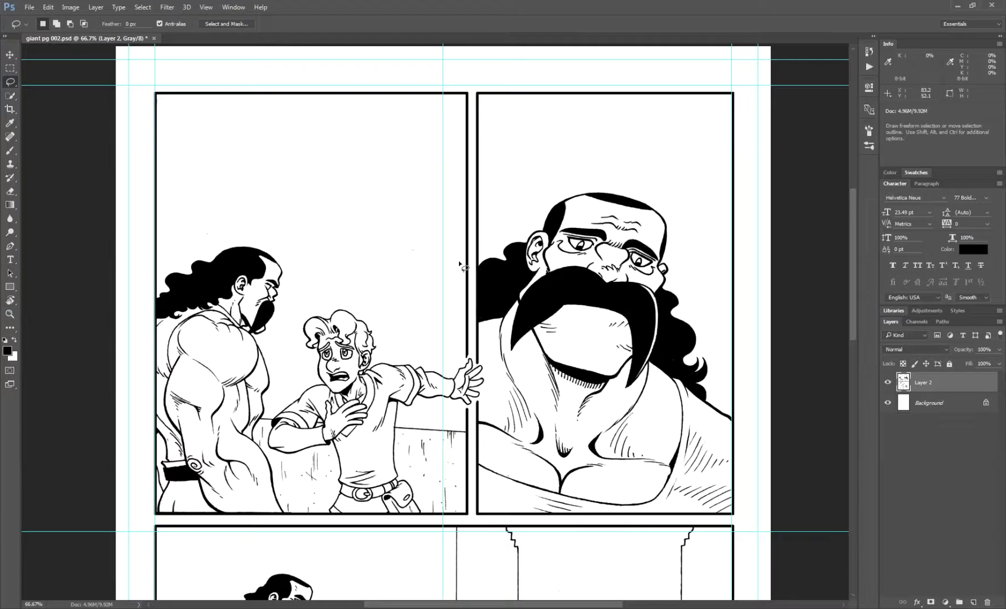
- Flatten the page into a single Background layer and convert the image from Grayscale to RGB Color mode
right_click(936, 384)
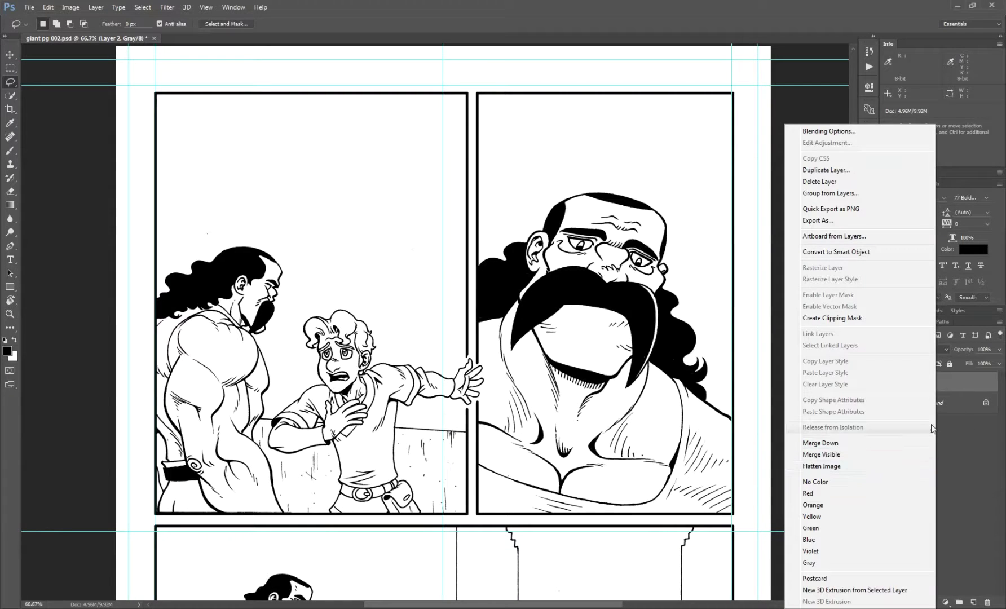
click(954, 391)
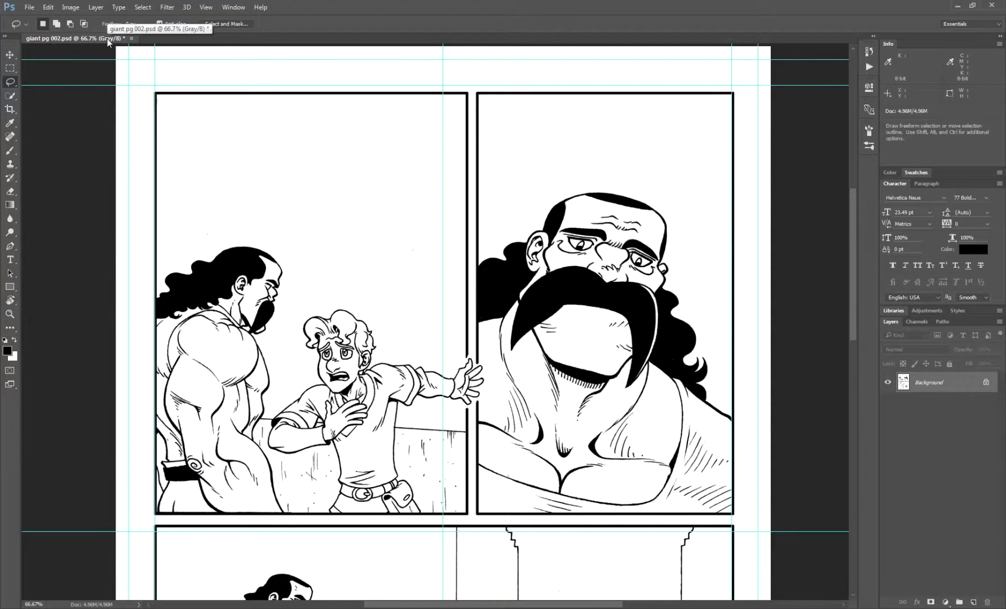
click(71, 11)
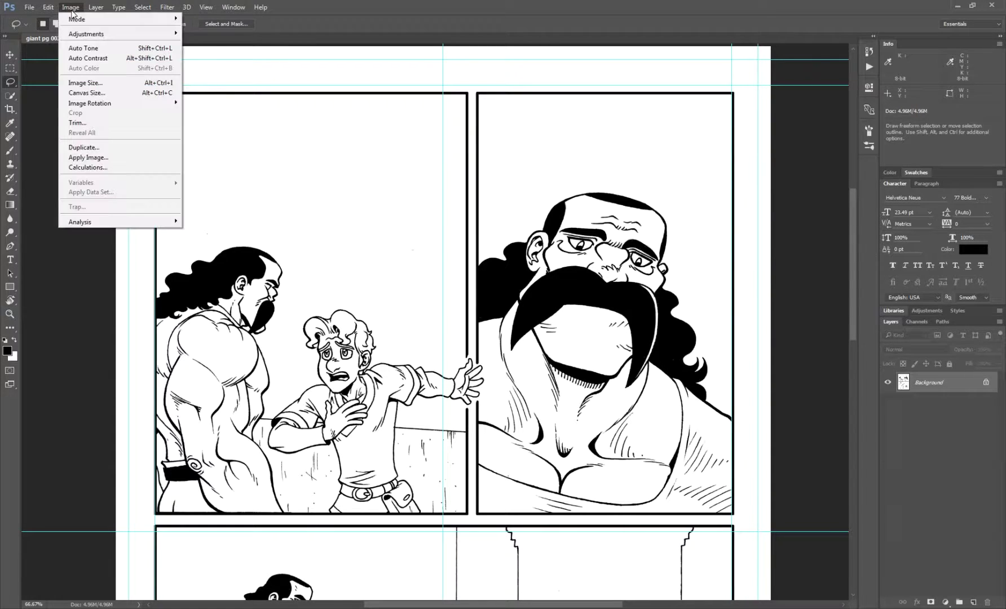
mouse_move(77, 21)
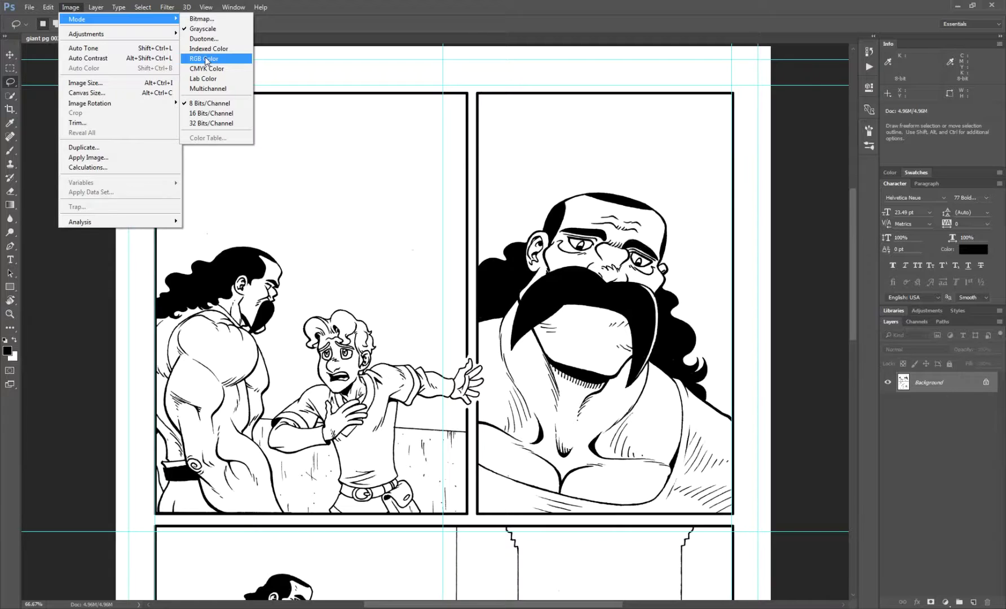
click(212, 59)
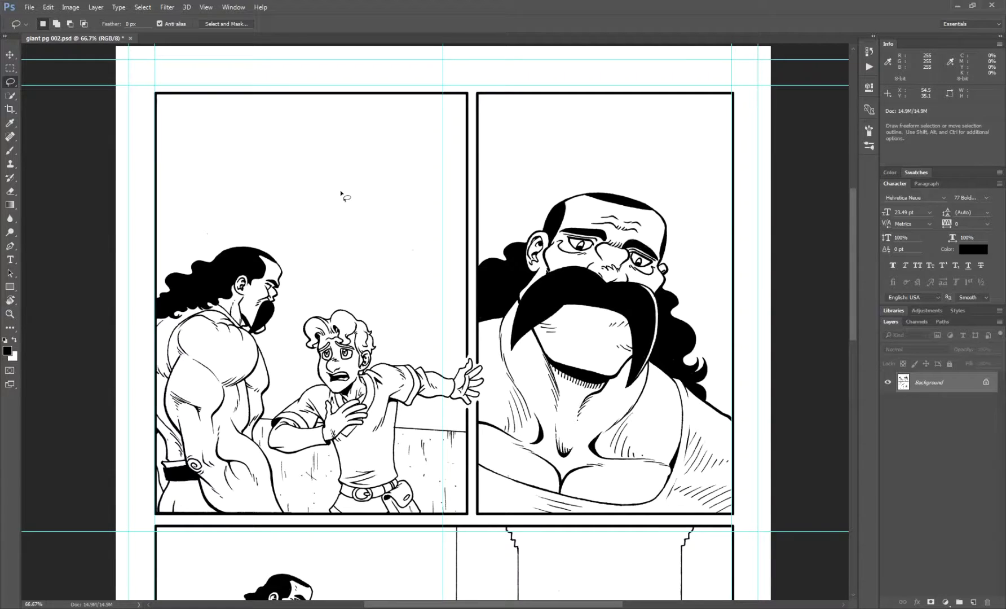
- Copy the entire page, paste it into a new alpha channel, and load that channel as a selection
key(ctrl+a)
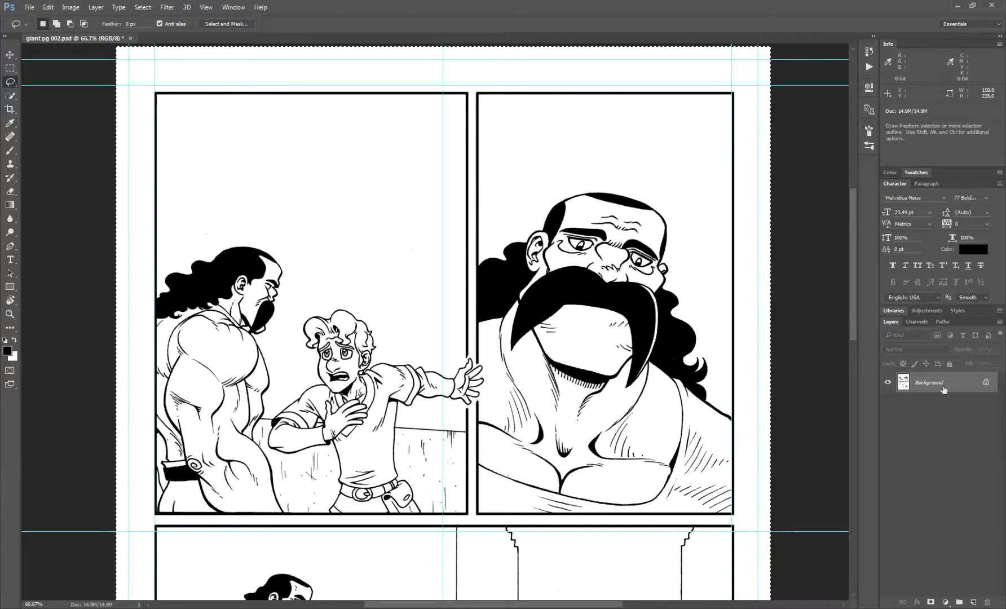
click(913, 322)
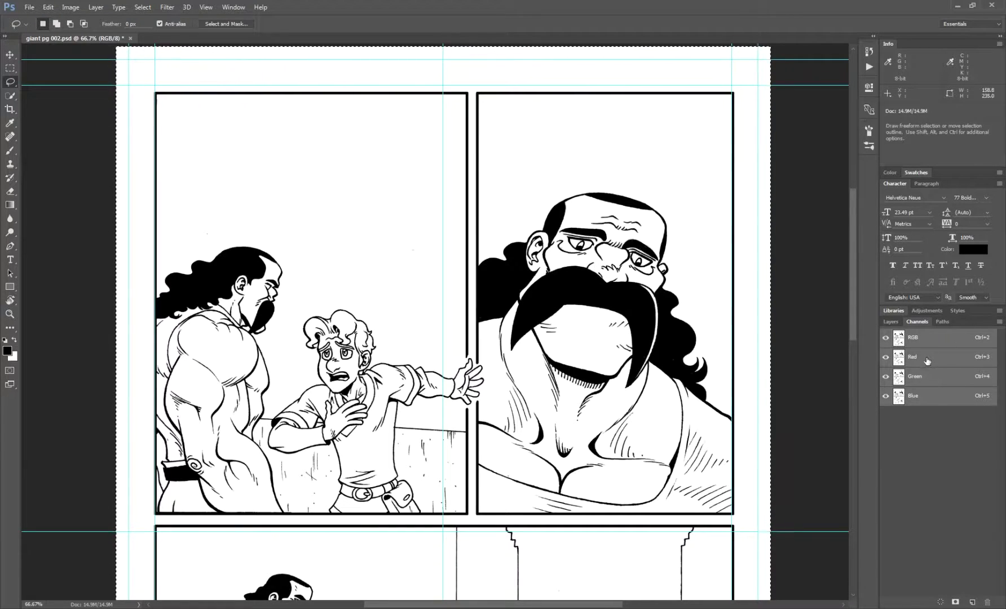
click(972, 602)
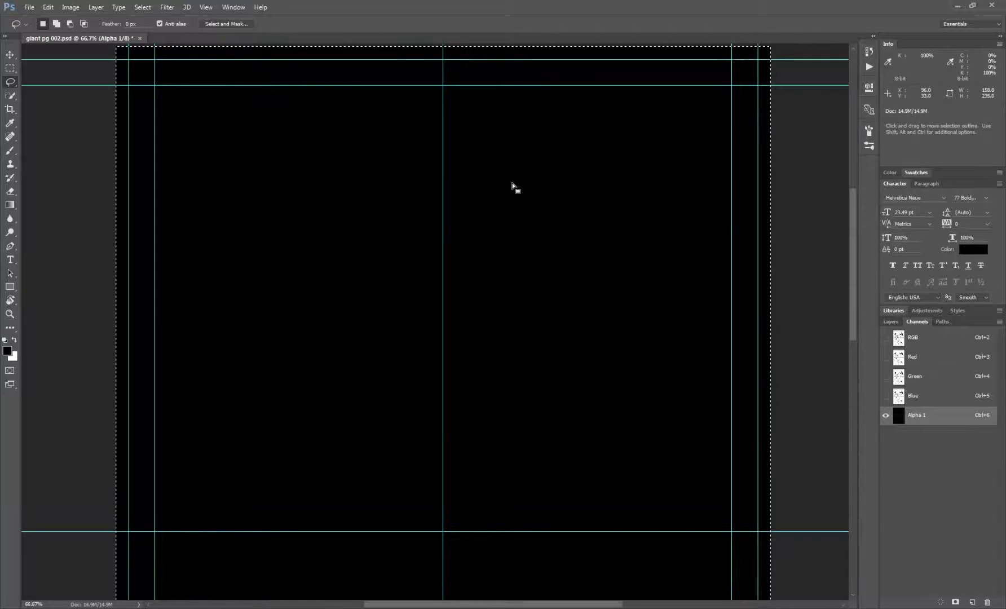
key(ctrl+minus)
mouse_move(606, 338)
mouse_down()
mouse_move(584, 158)
mouse_move(567, 334)
mouse_up()
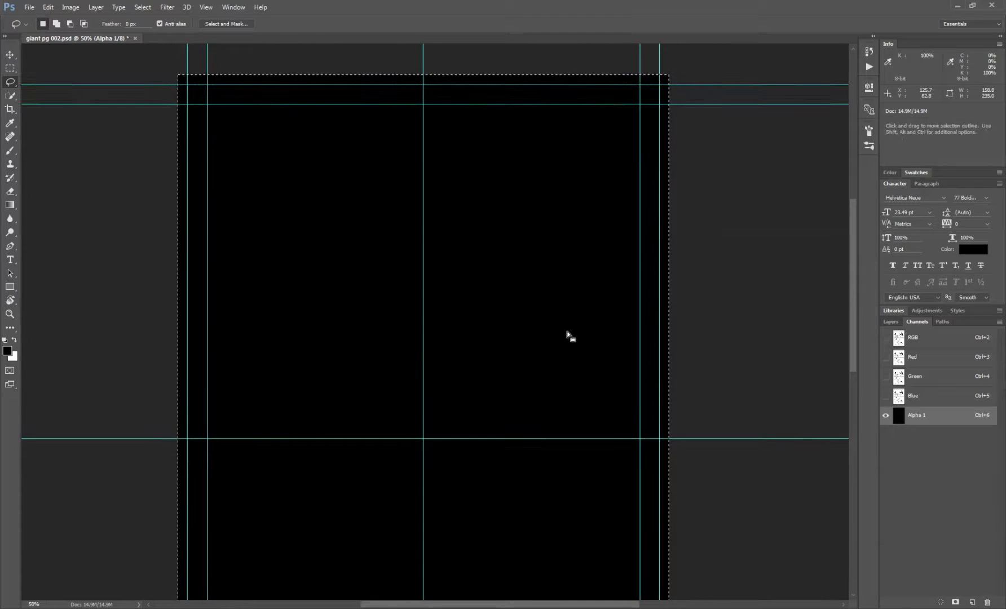
key(ctrl)
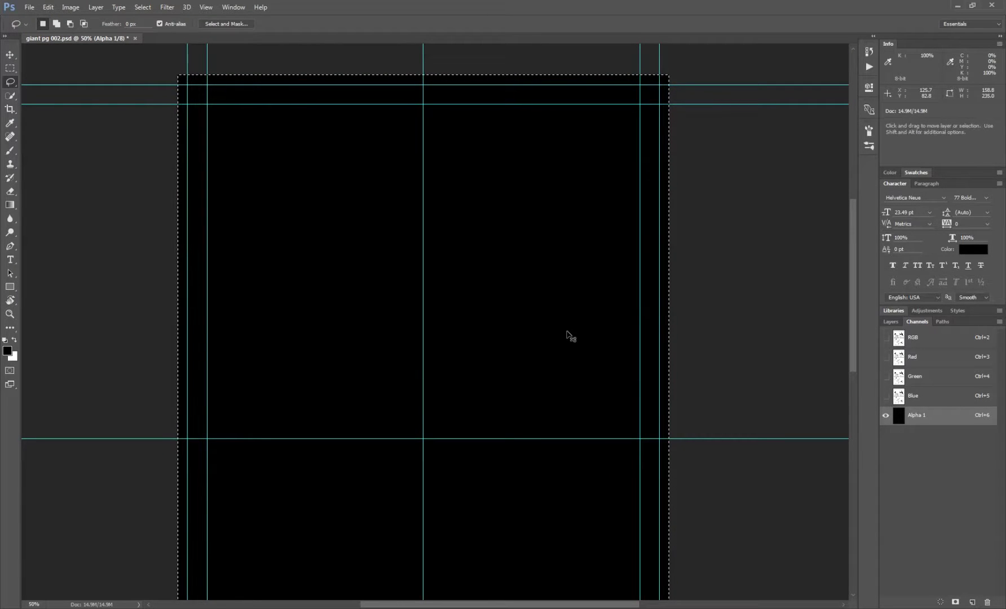
key(ctrl+v)
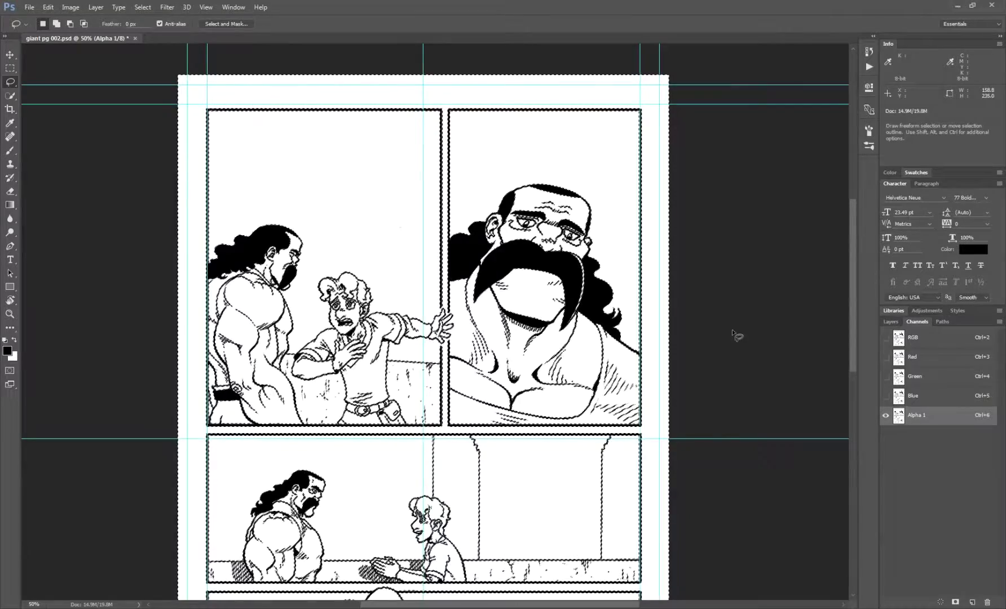
- Add a new layer above the Background and invert the selection to cover the black line art
click(891, 322)
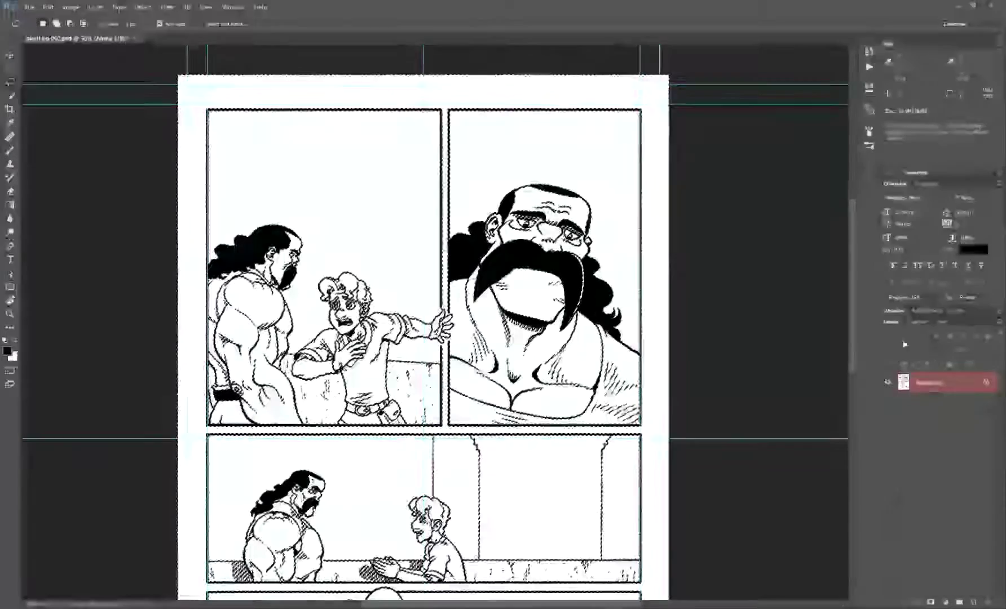
click(972, 601)
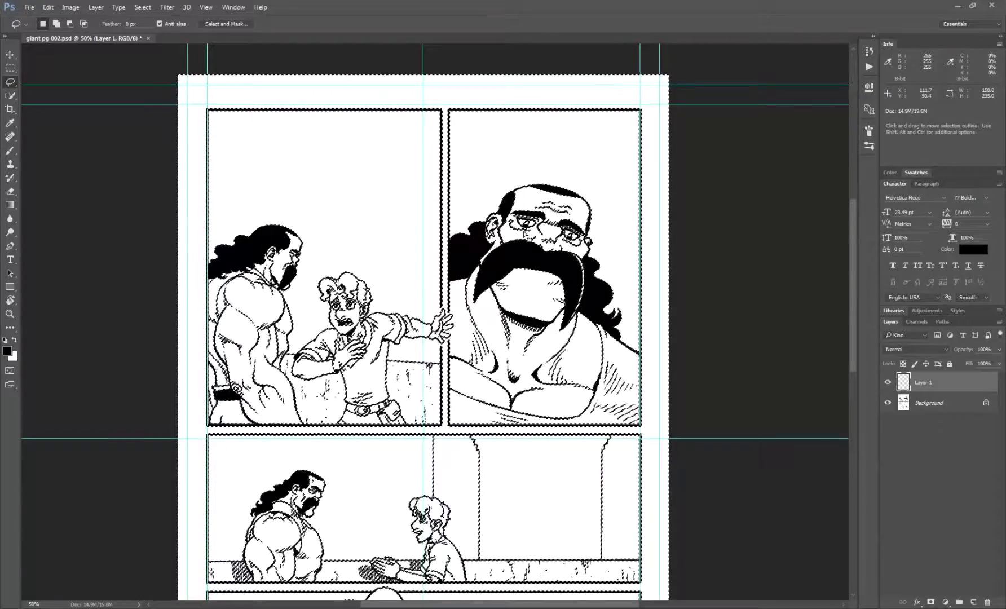
key(ctrl+z)
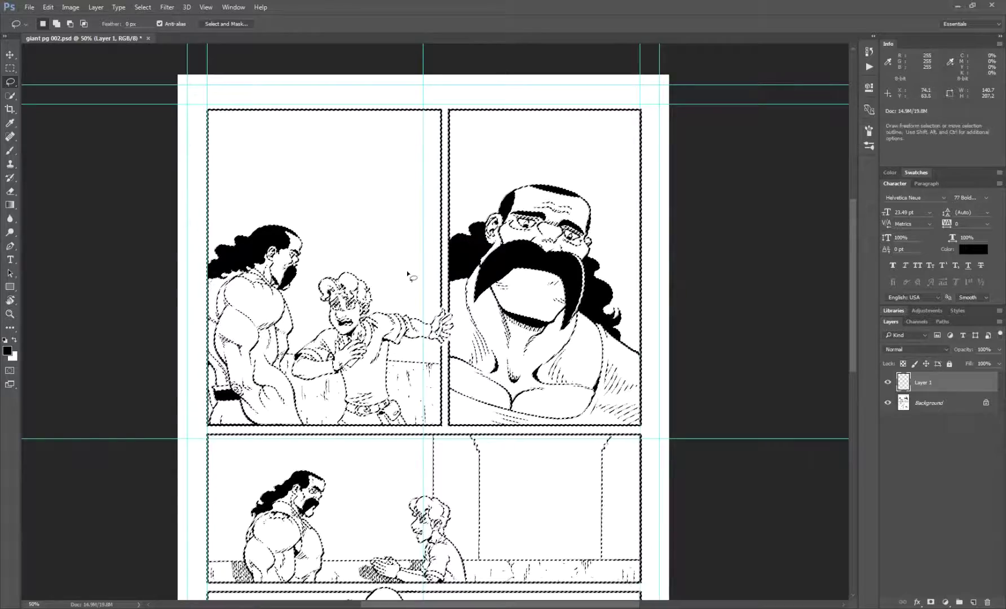
key(ctrl+z)
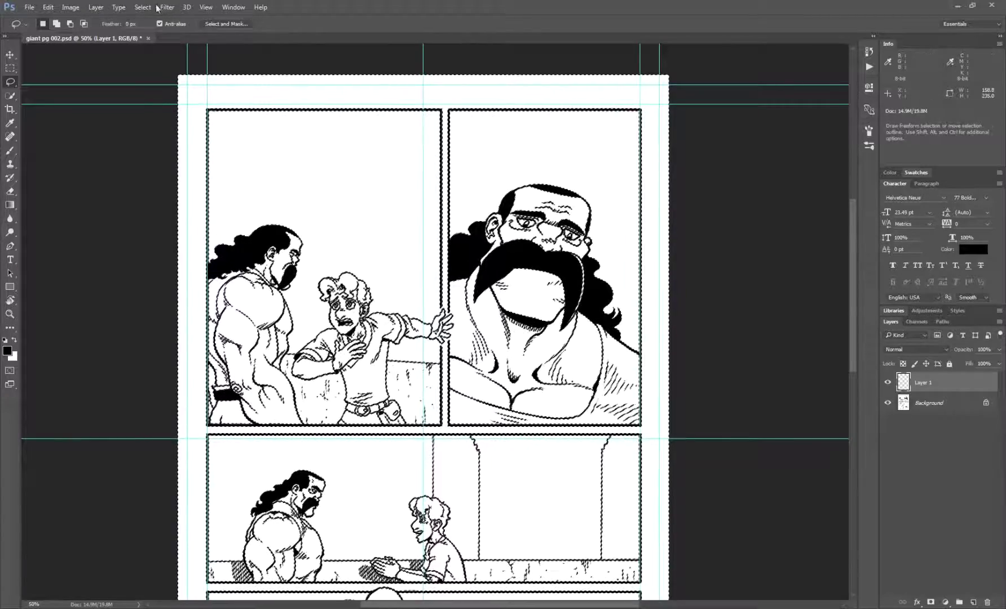
click(142, 7)
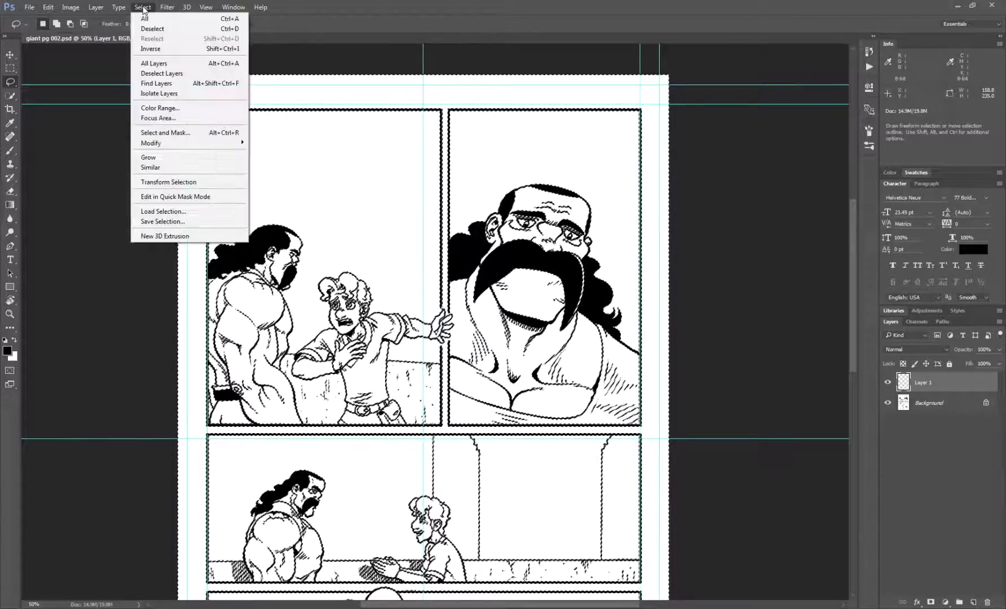
click(148, 49)
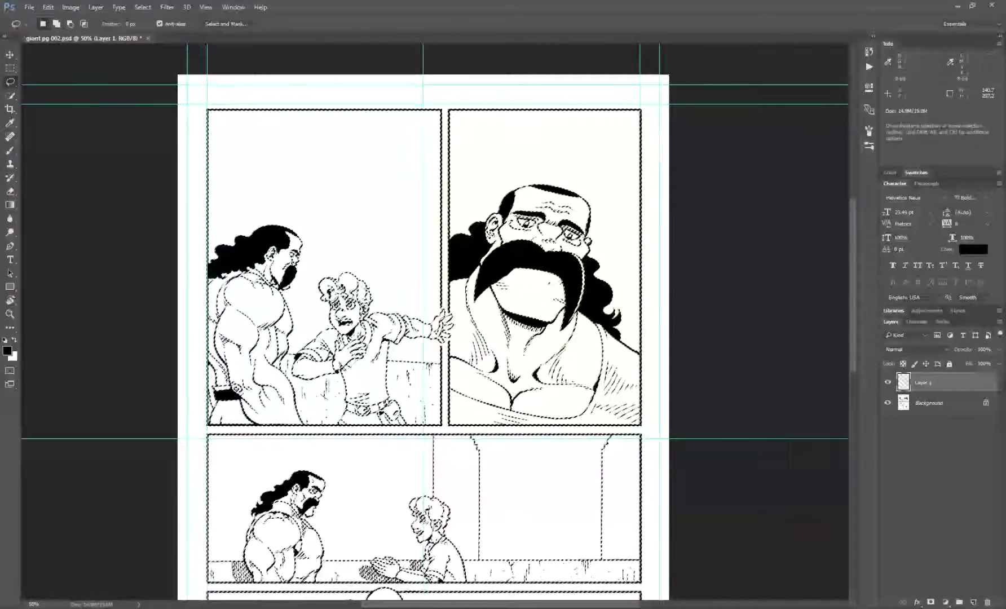
- Set the foreground colour to red and the background colour to green 2ead21
click(7, 349)
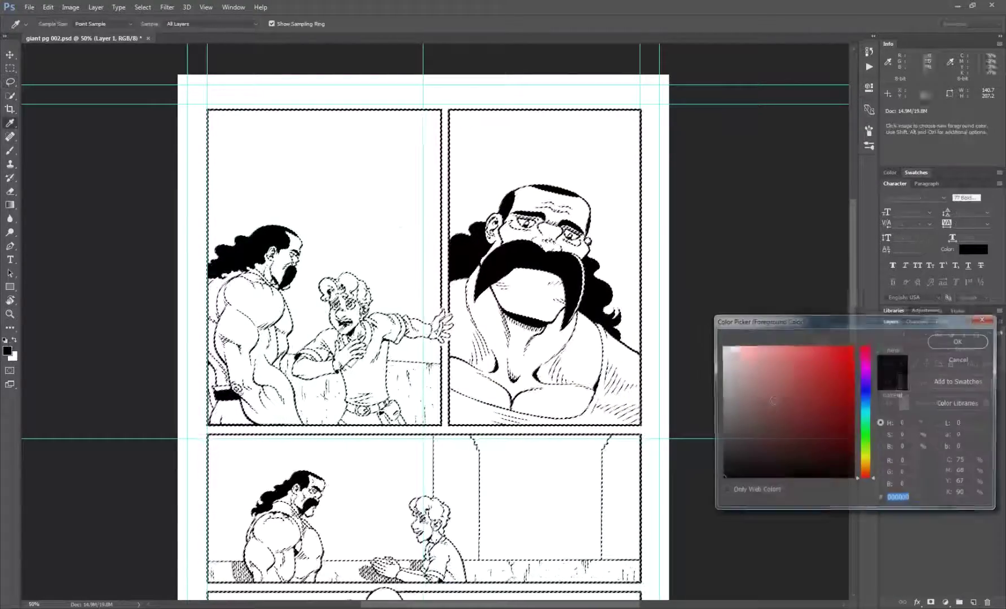
click(826, 391)
click(959, 340)
key(l)
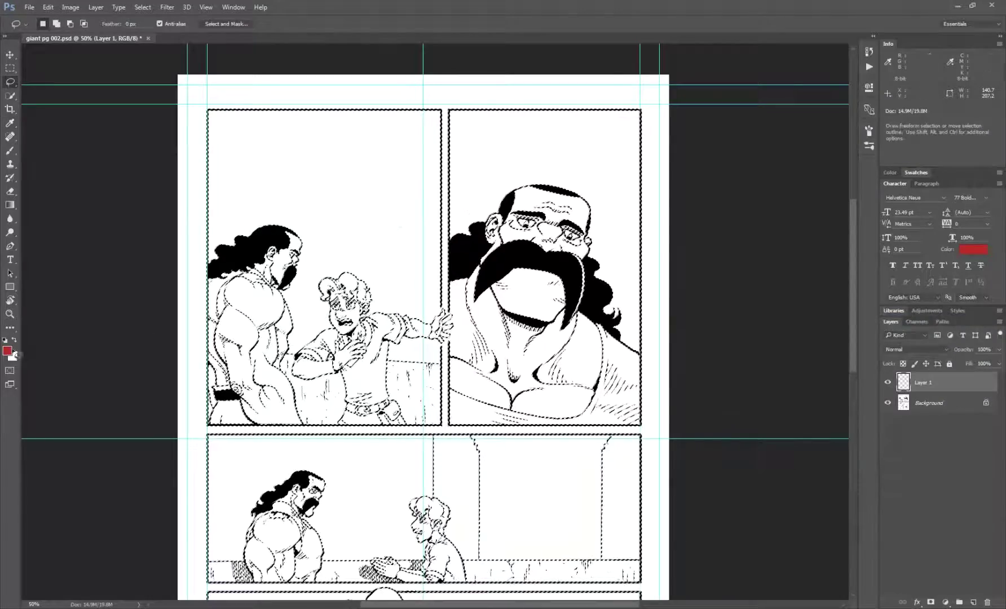
click(14, 355)
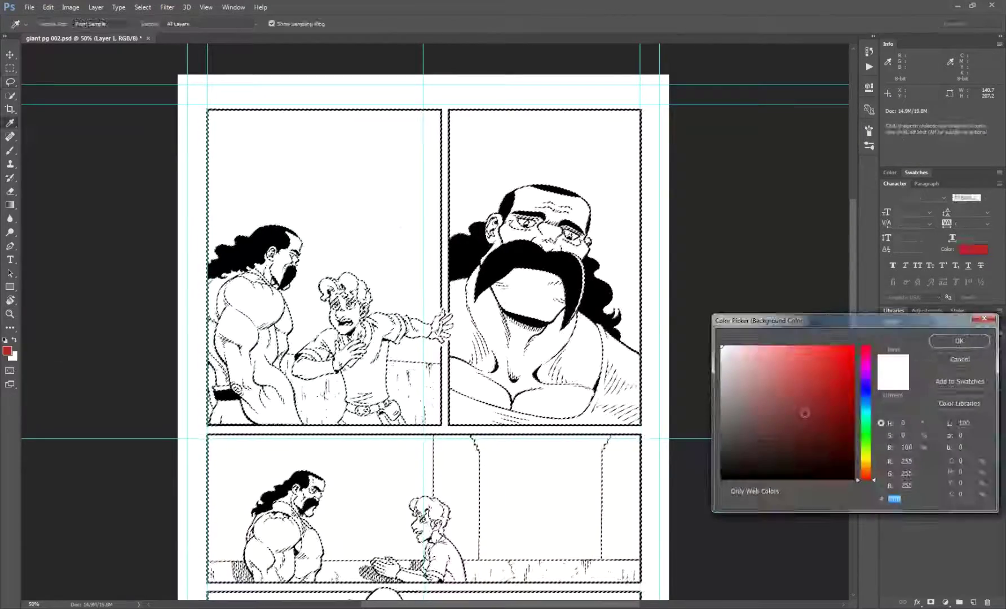
click(866, 435)
click(845, 389)
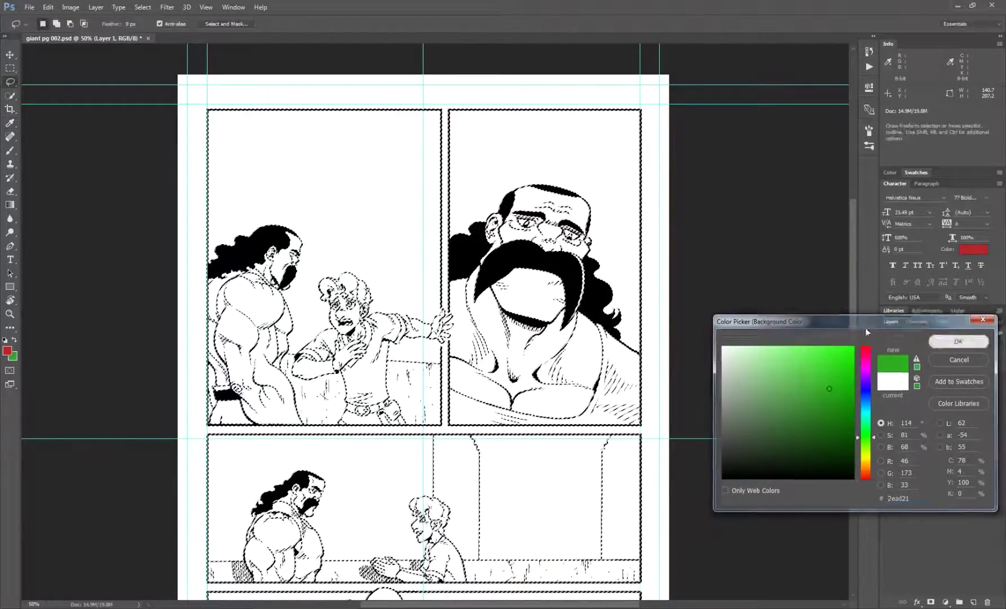
click(959, 341)
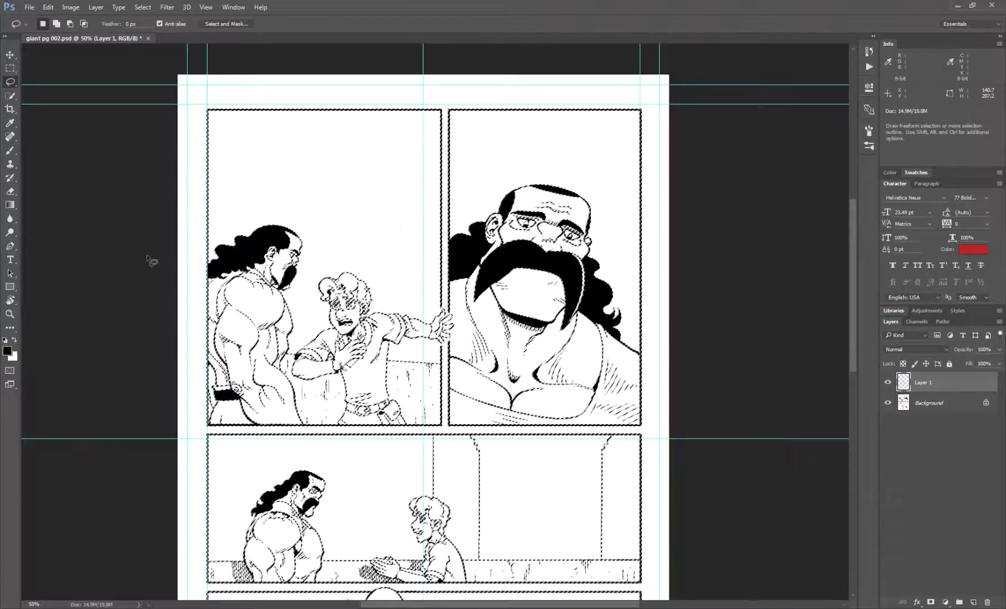
- Reset the colours to default black and white and fill the line art selection on Layer 1 with black
key(d)
key(x)
key(x)
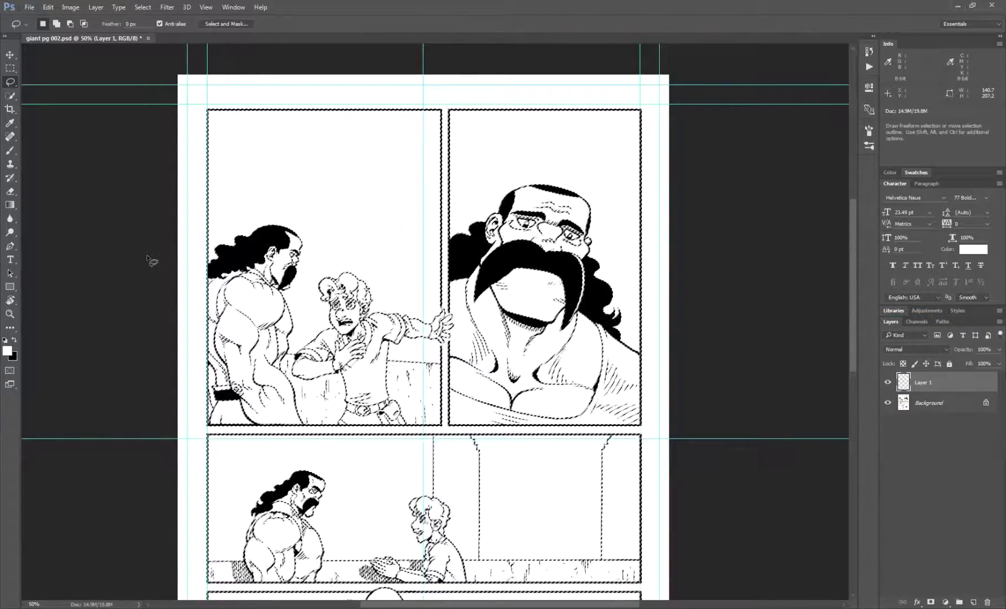
key(x)
key(x)
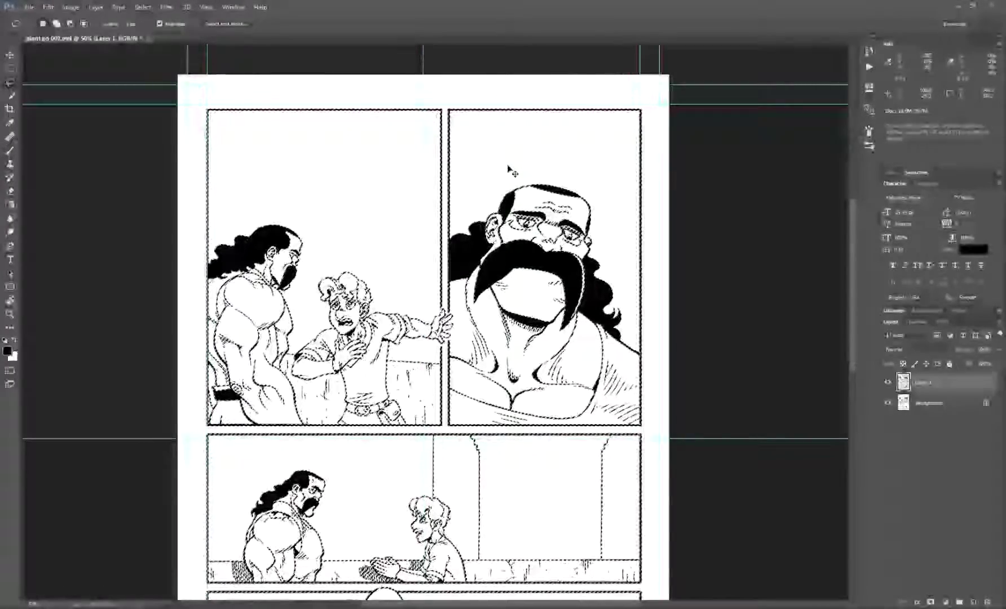
key(Delete)
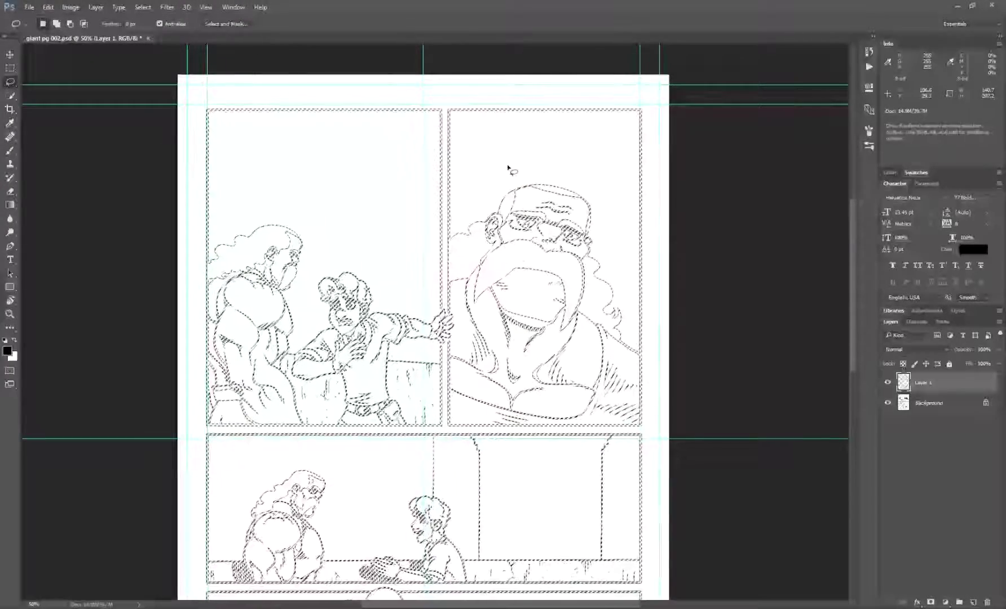
key(ctrl+z)
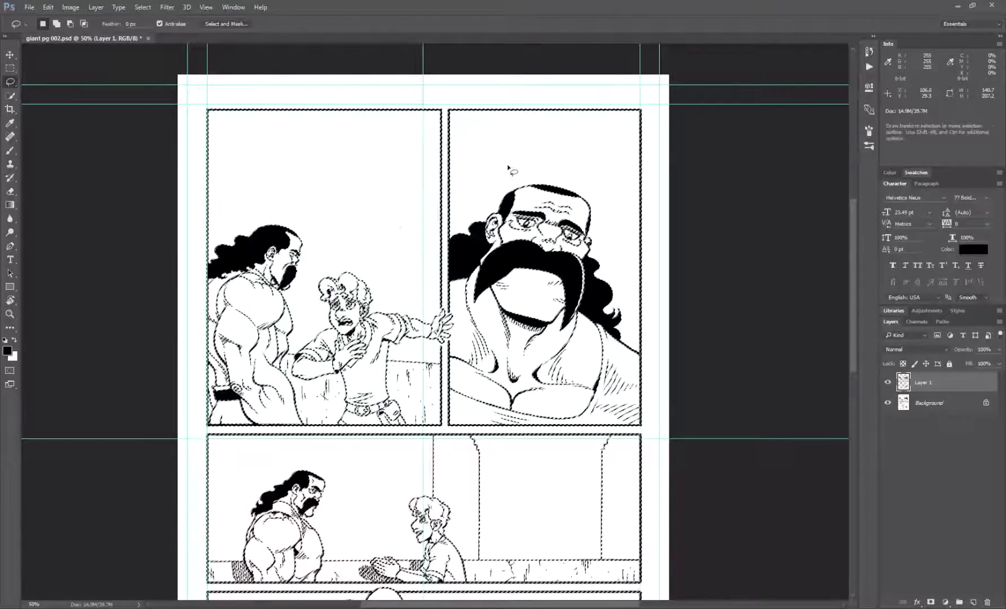
- Hide the Background layer and clear the selection to inspect the isolated line art on transparency
click(888, 402)
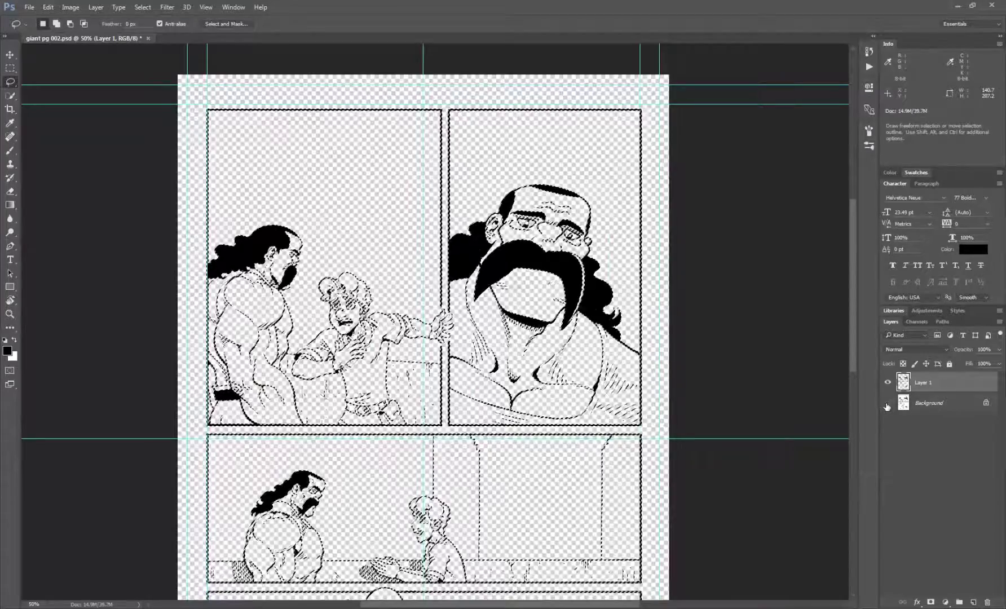
key(ctrl+plus)
key(ctrl+plus)
key(ctrl+plus)
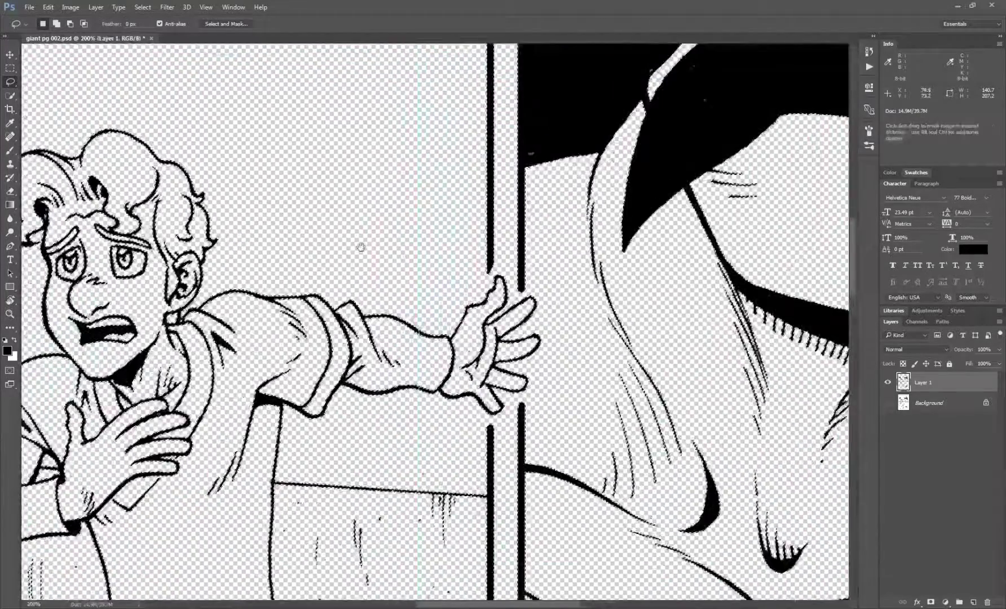
drag(361, 246, 694, 247)
key(ctrl+d)
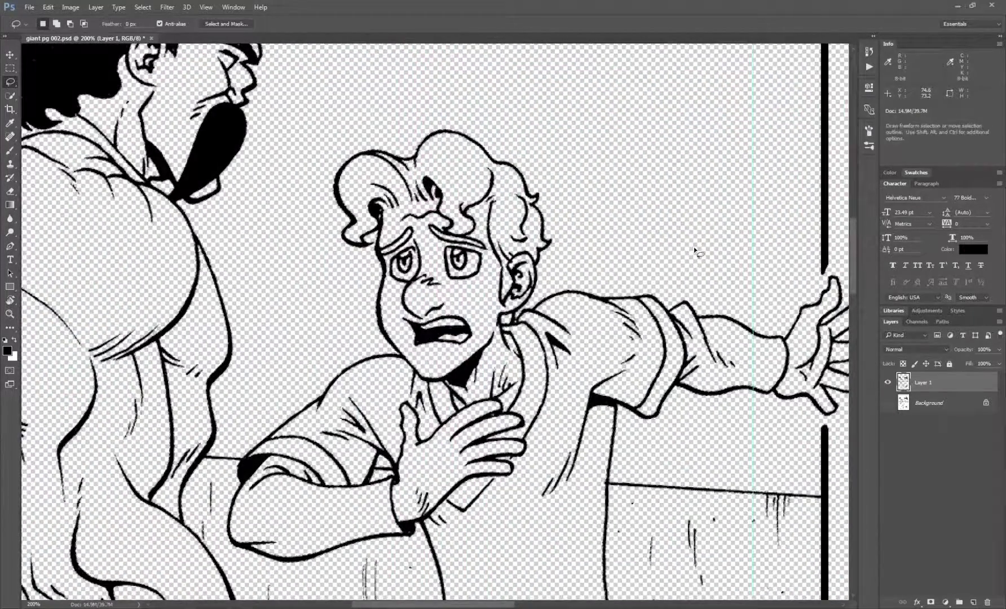
key(ctrl+minus)
key(ctrl+minus)
key(ctrl+minus)
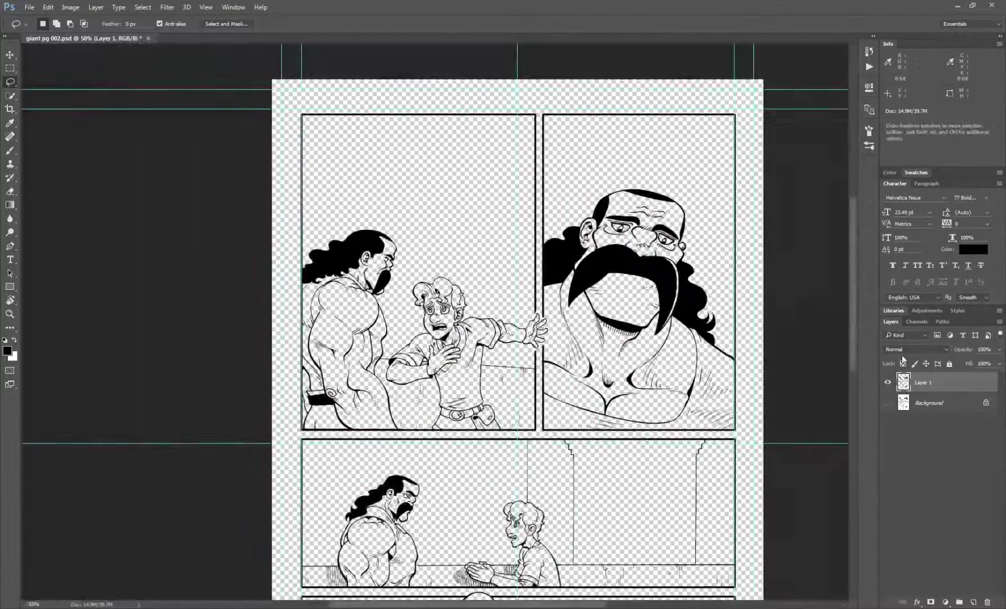
- Show the Background layer again and fill it with solid white
click(887, 402)
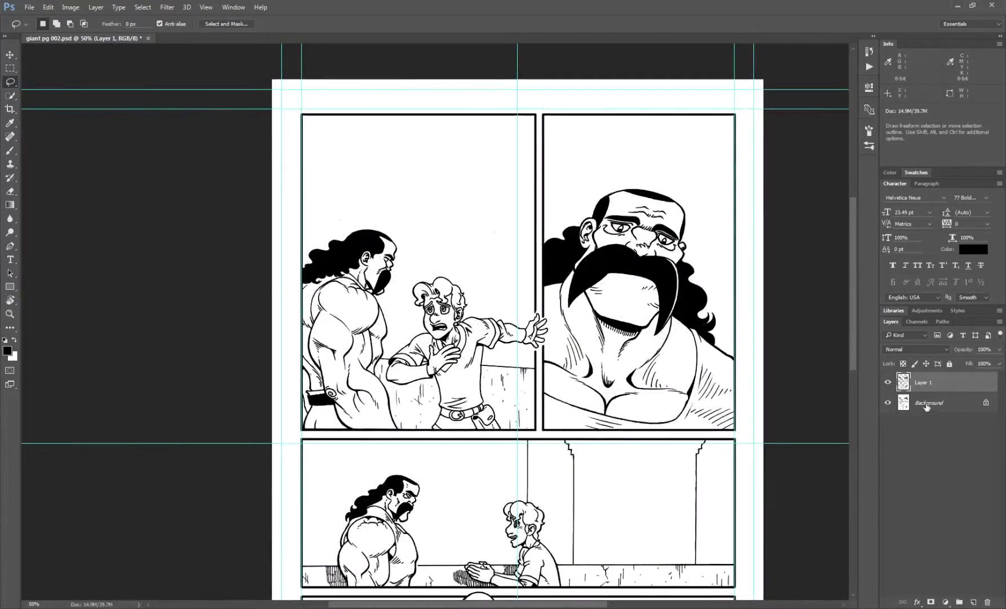
click(926, 403)
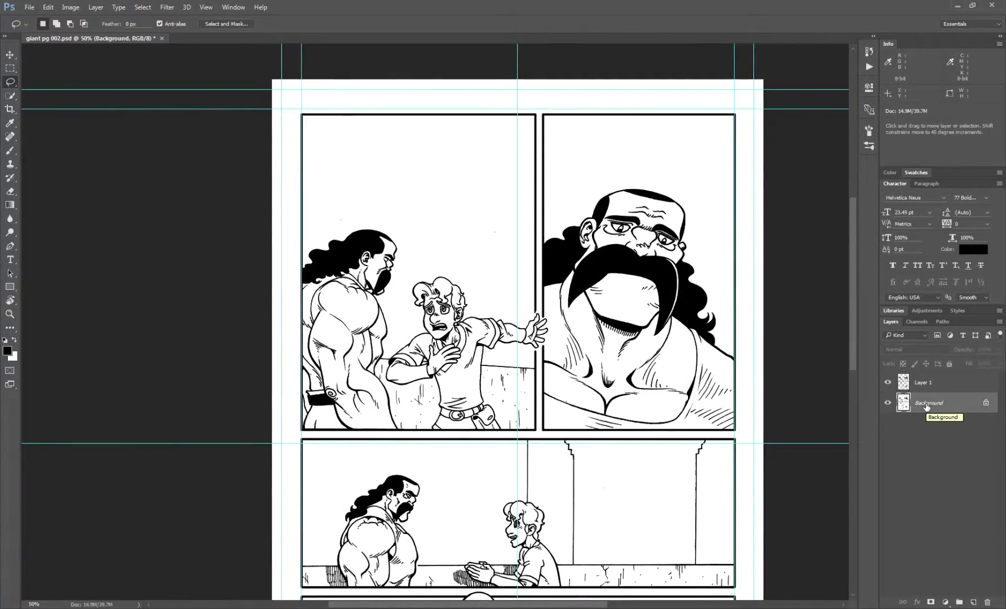
key(ctrl+BackSpace)
- Toggle the Background layer's visibility repeatedly to compare the line art on transparency and on white
click(888, 402)
click(888, 402)
click(887, 404)
click(887, 402)
click(887, 402)
click(887, 402)
mouse_move(508, 338)
mouse_down()
mouse_move(352, 214)
mouse_move(380, 328)
mouse_up()
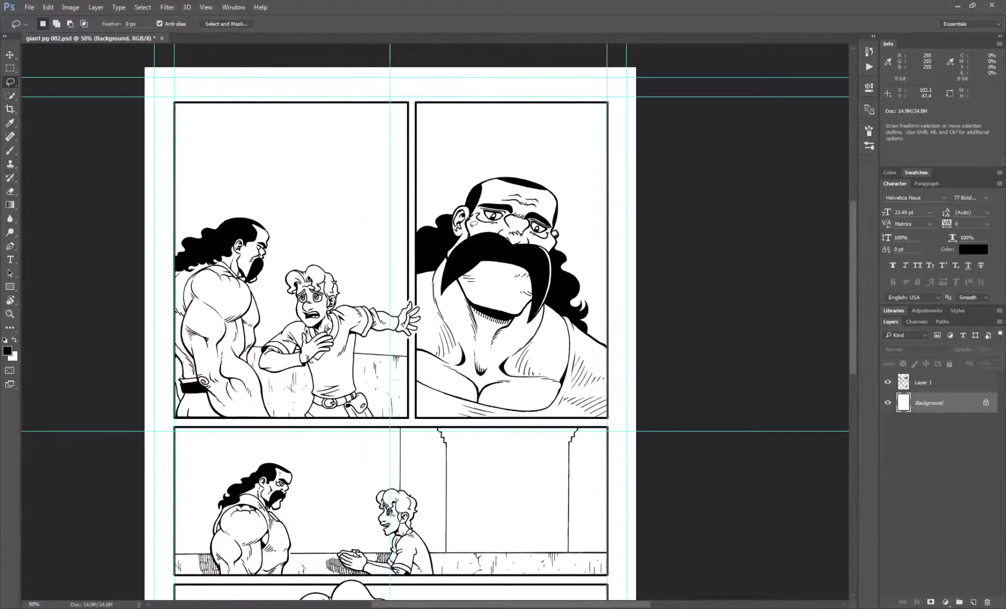
- Lock the transparent pixels of the line art on Layer 1, leaving the Move tool active
click(927, 386)
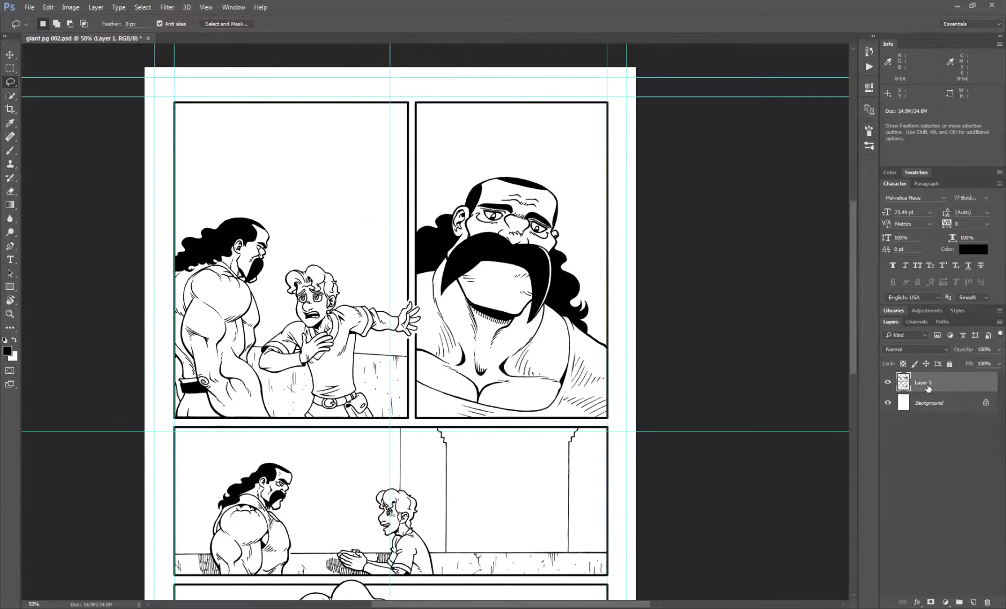
click(904, 365)
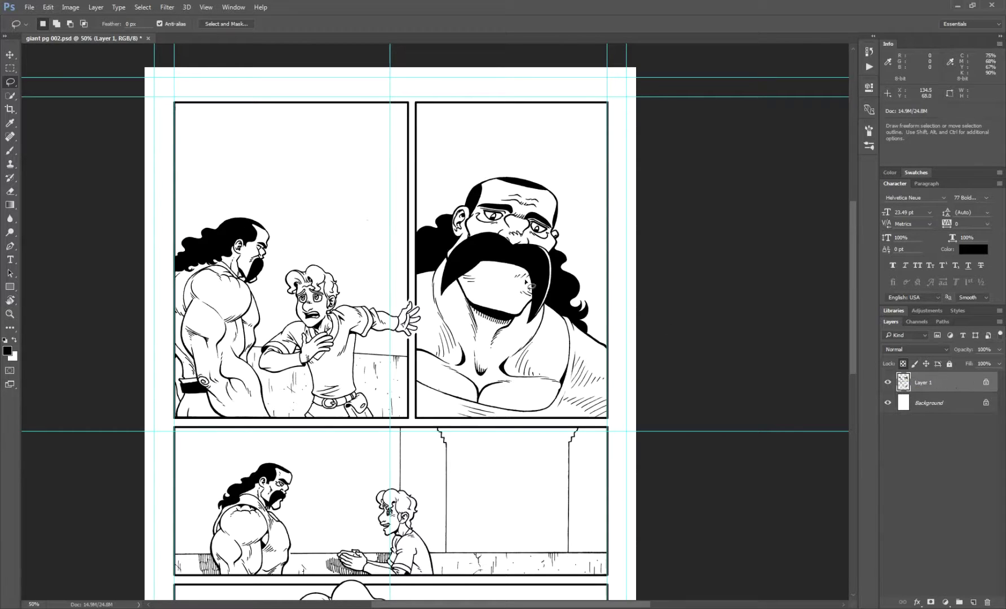
key(b)
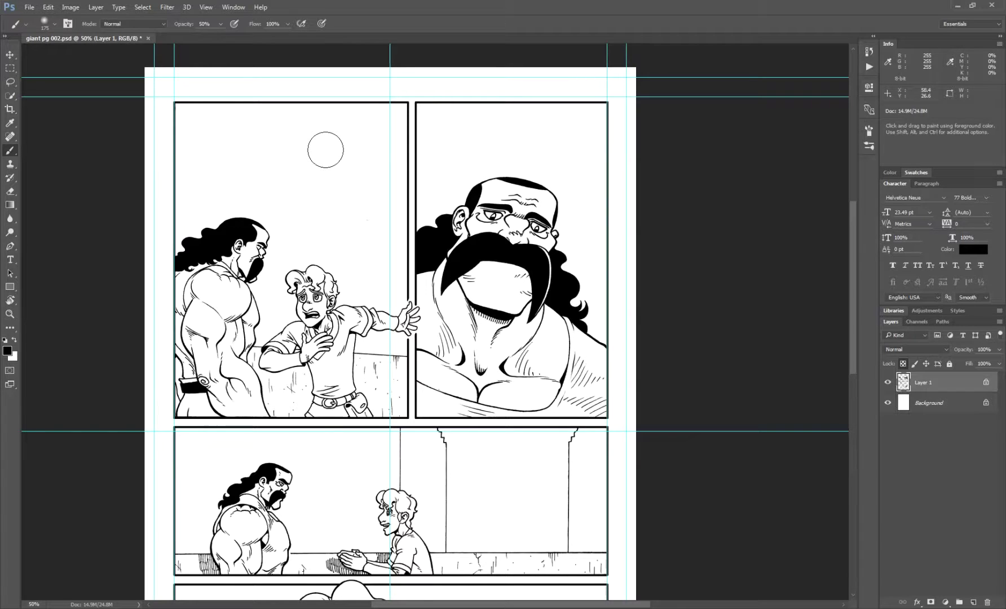
key(v)
key(ctrl+minus)
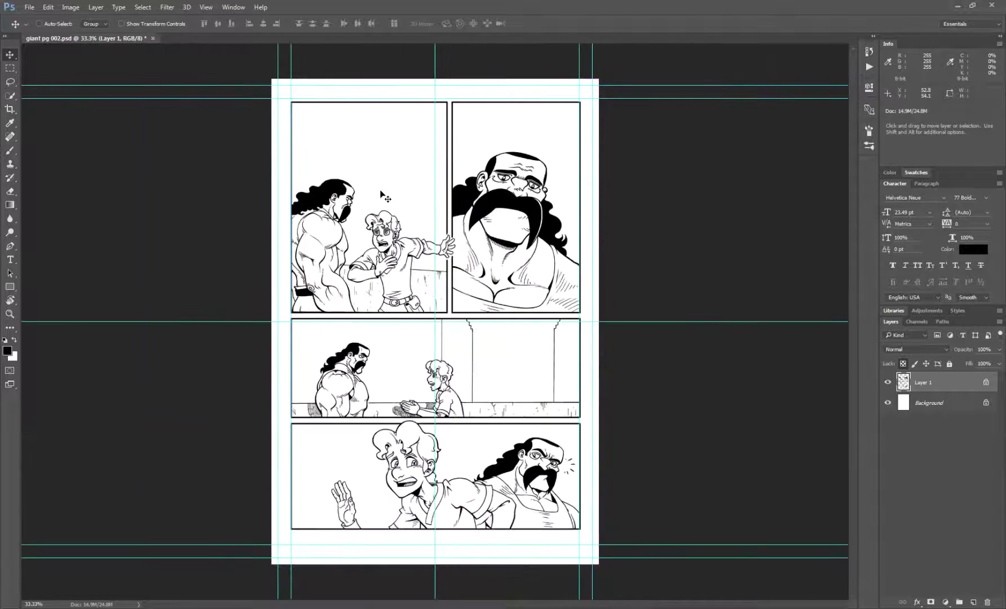